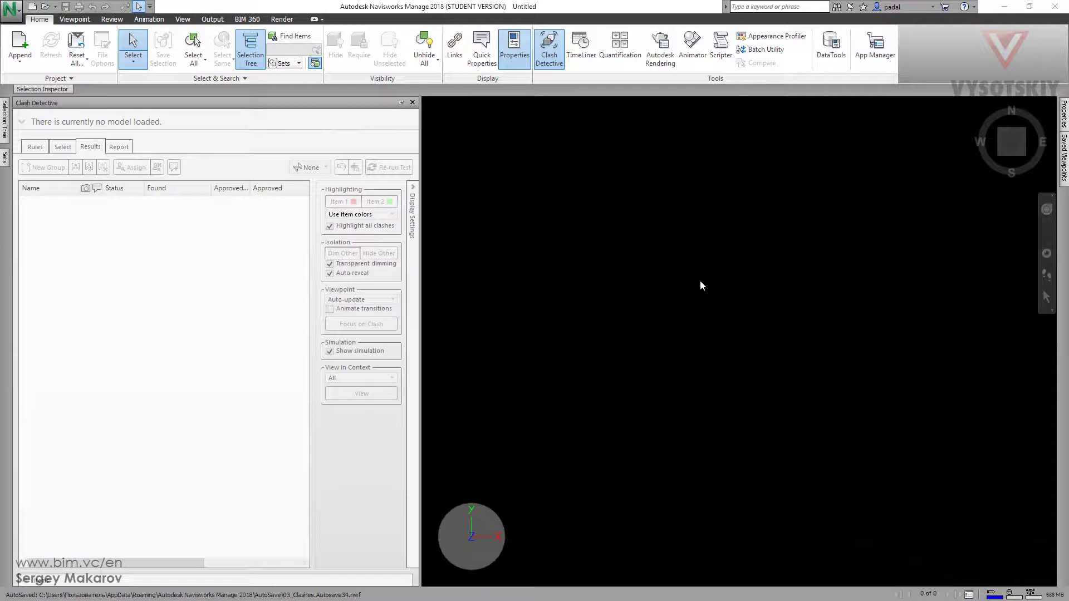
# Open the 03_Clashes.nwf file in Navisworks.
pyautogui.click(46, 7)
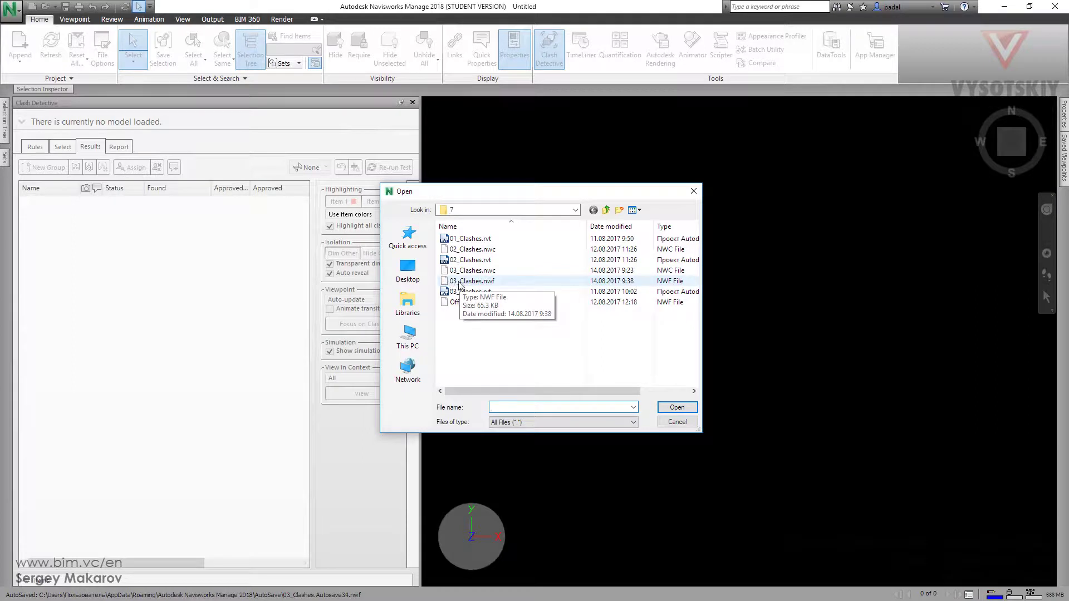
pyautogui.click(489, 283)
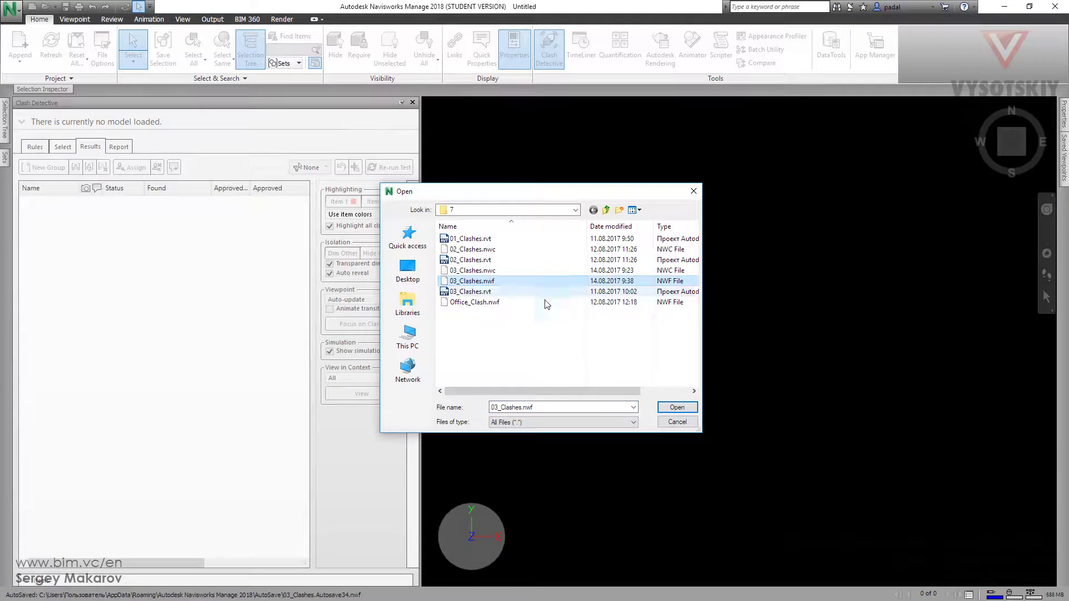
pyautogui.click(677, 407)
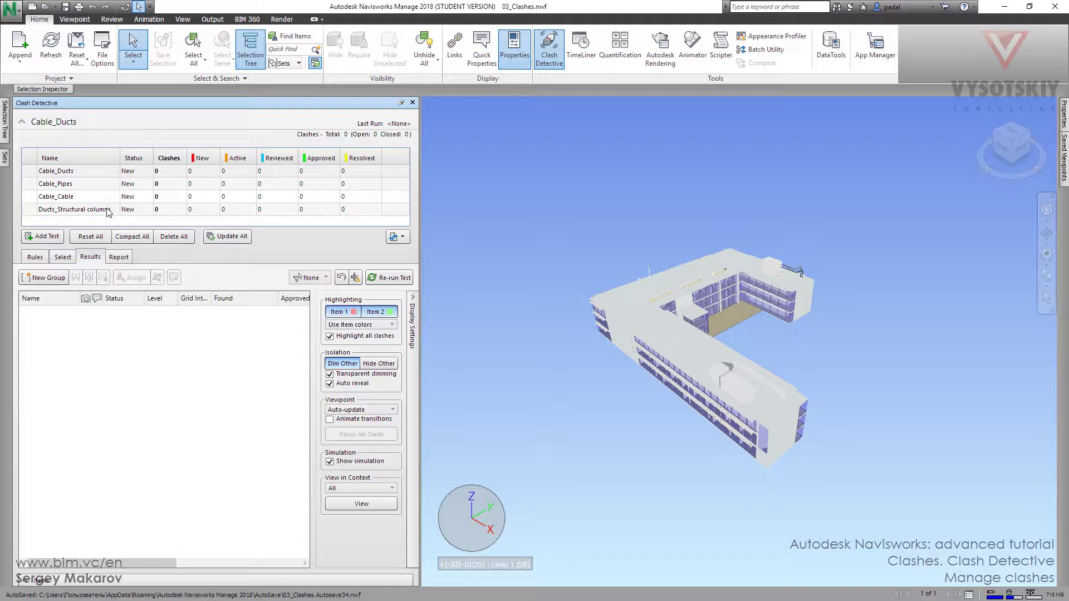
# Select the Ducts_Structural columns test and review its Ducts versus Structural Columns selections.
pyautogui.click(70, 211)
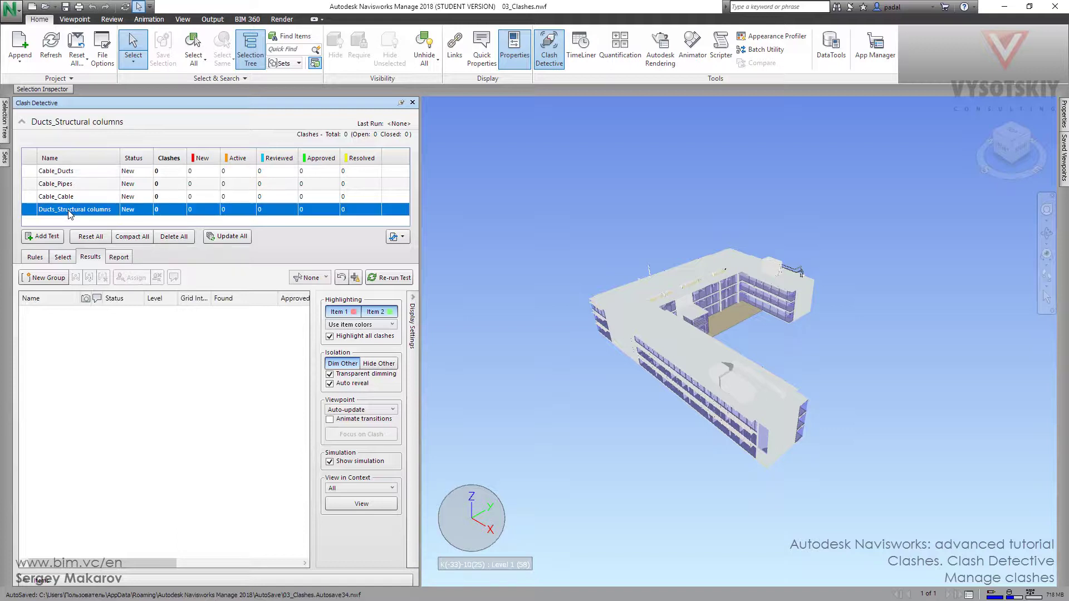
pyautogui.click(64, 258)
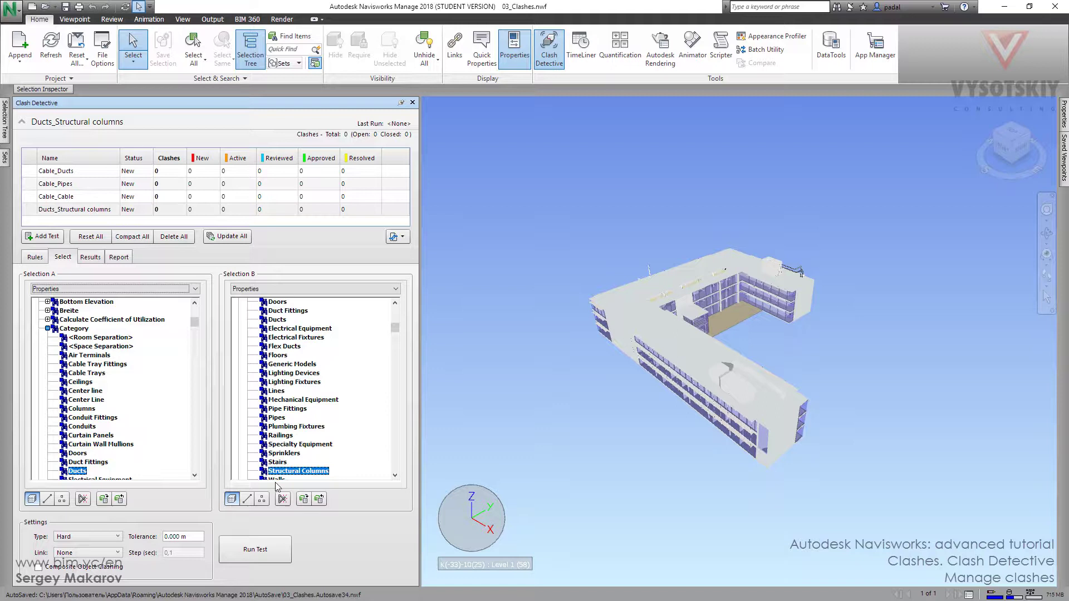
pyautogui.scroll(1, 295, 420)
pyautogui.scroll(5, 292, 412)
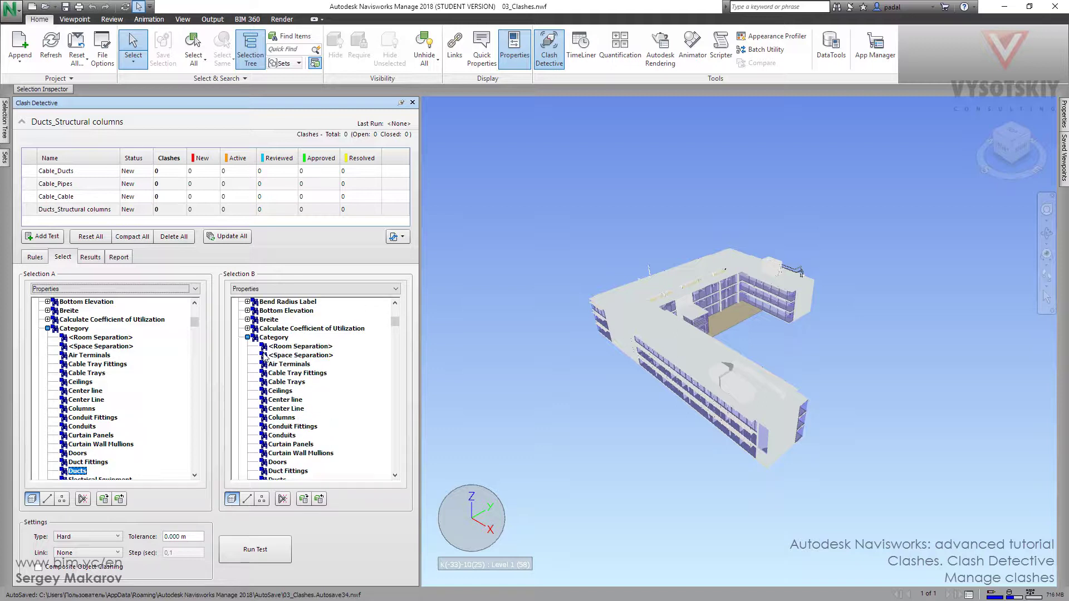
# Run the Ducts_Structural columns test and view Clash1 isolated with the rest of the model dimmed.
pyautogui.click(263, 551)
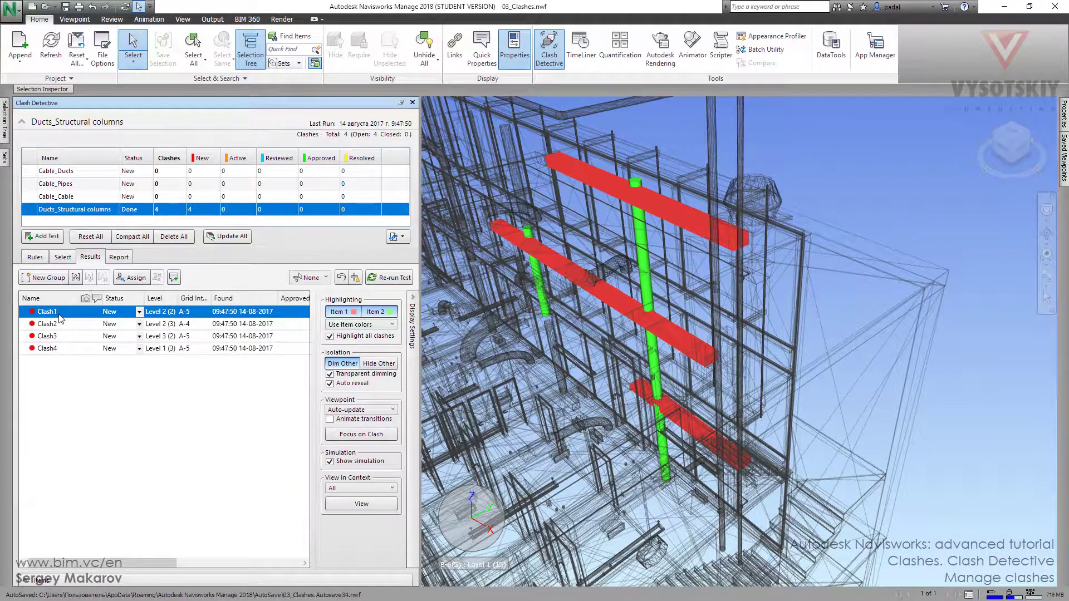
pyautogui.click(59, 312)
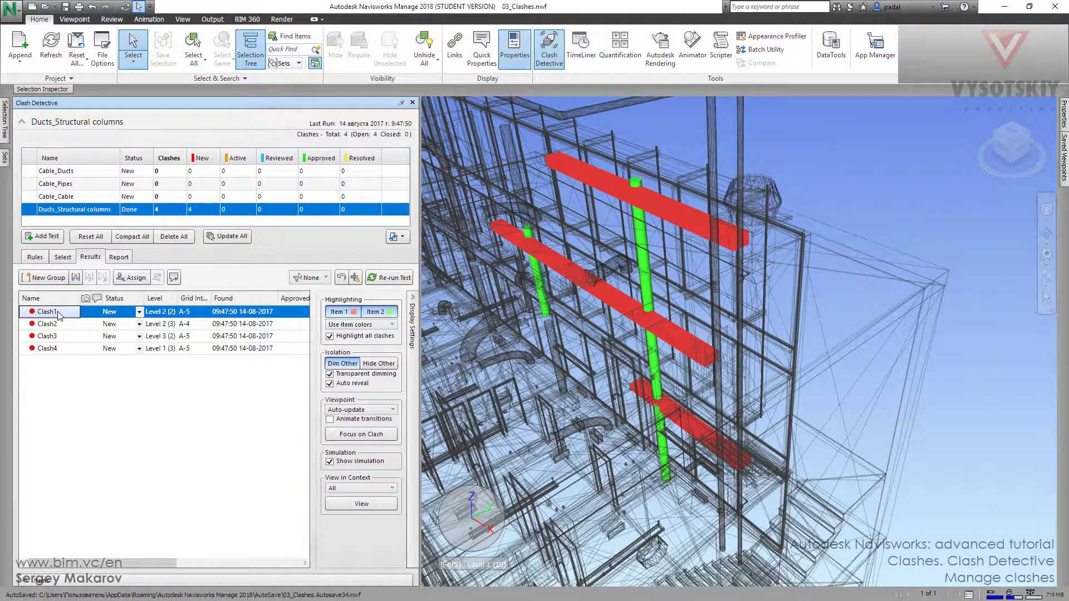
pyautogui.click(379, 364)
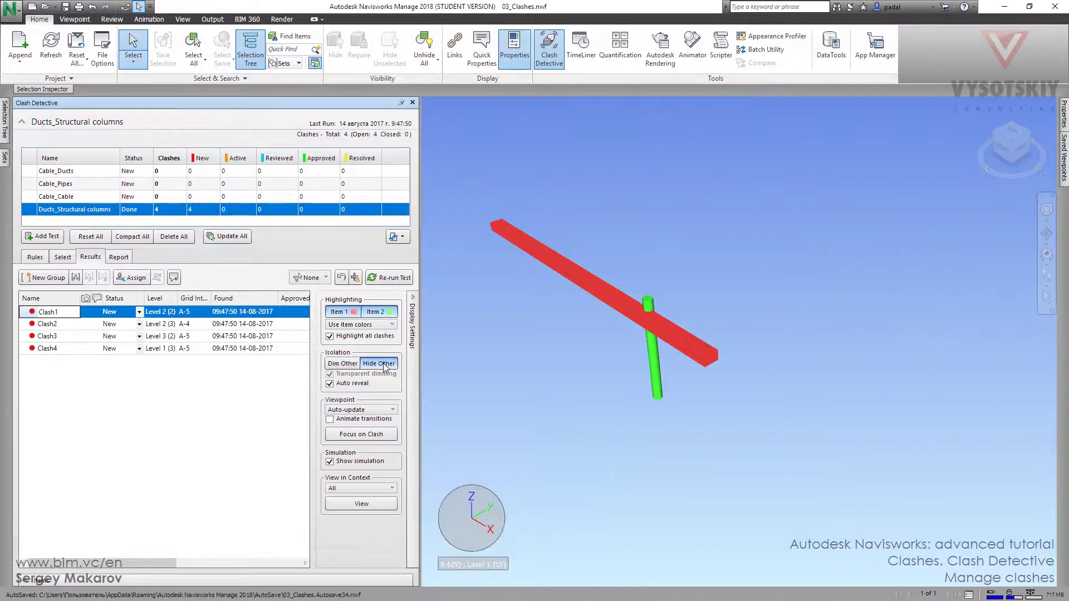
pyautogui.click(352, 368)
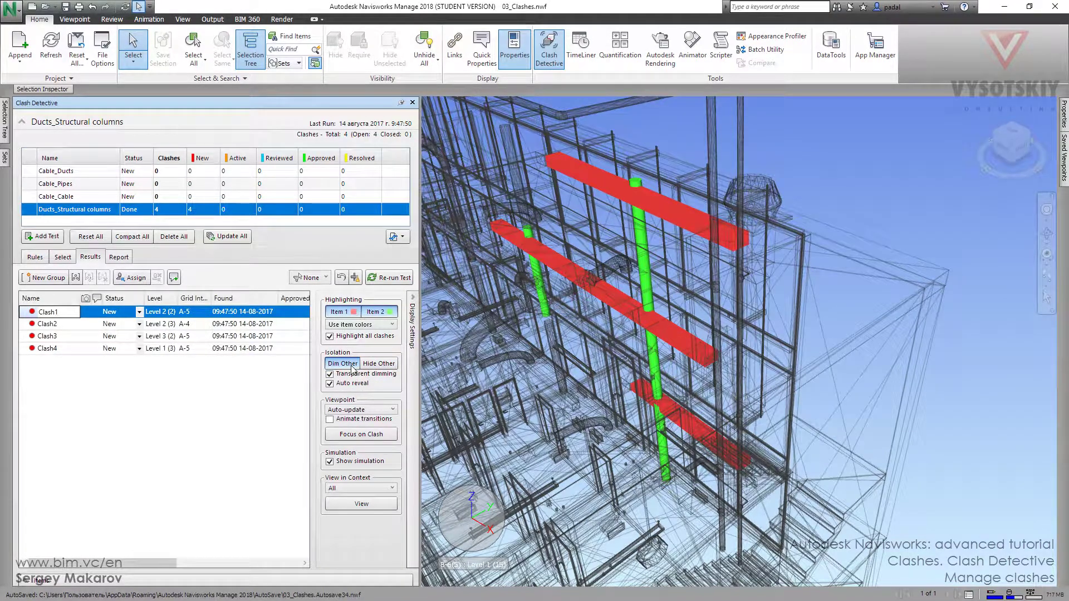
# Isolate Clash2's duct and column against the dimmed model, then zoom out over the building section.
pyautogui.click(85, 324)
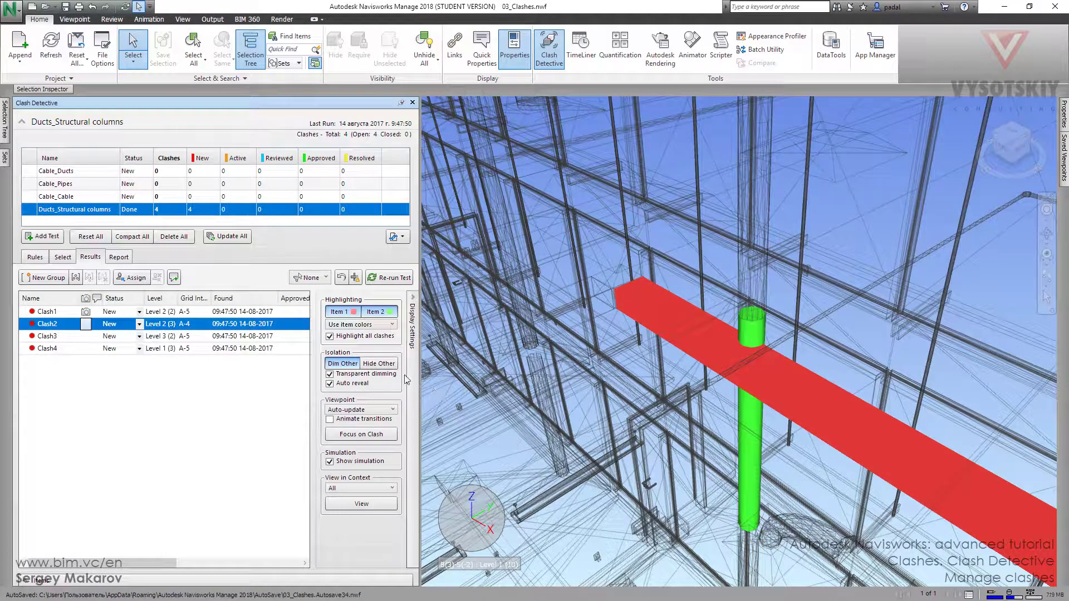
pyautogui.click(380, 364)
pyautogui.click(380, 364)
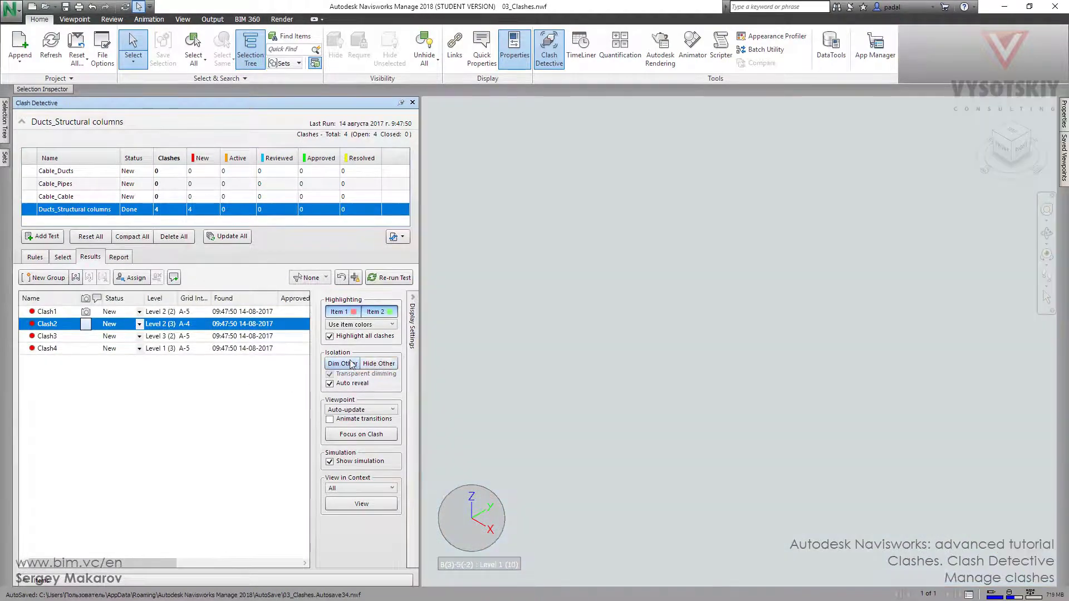
pyautogui.click(341, 364)
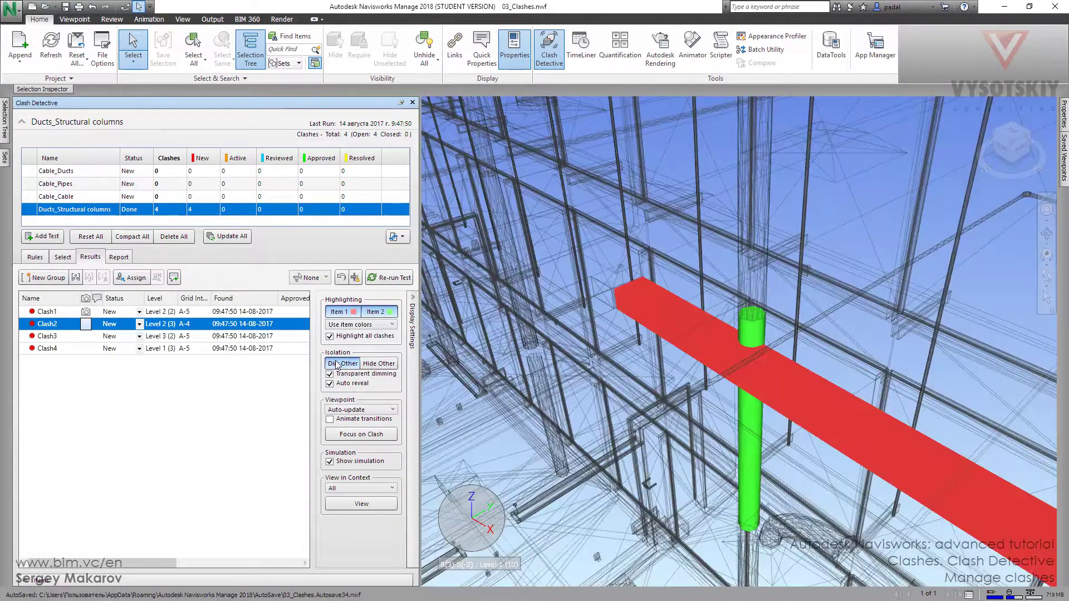
pyautogui.scroll(2, 577, 306)
pyautogui.moveTo(579, 299); pyautogui.dragTo(669, 303)
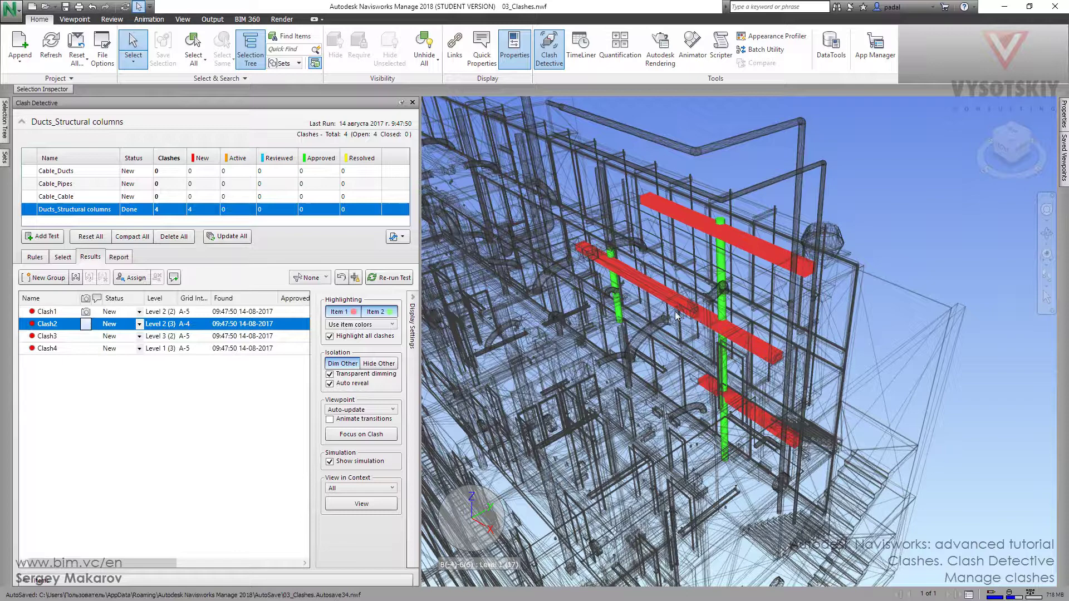
# Review Clash1 and Clash2 again, each isolated with the surrounding model dimmed.
pyautogui.click(58, 313)
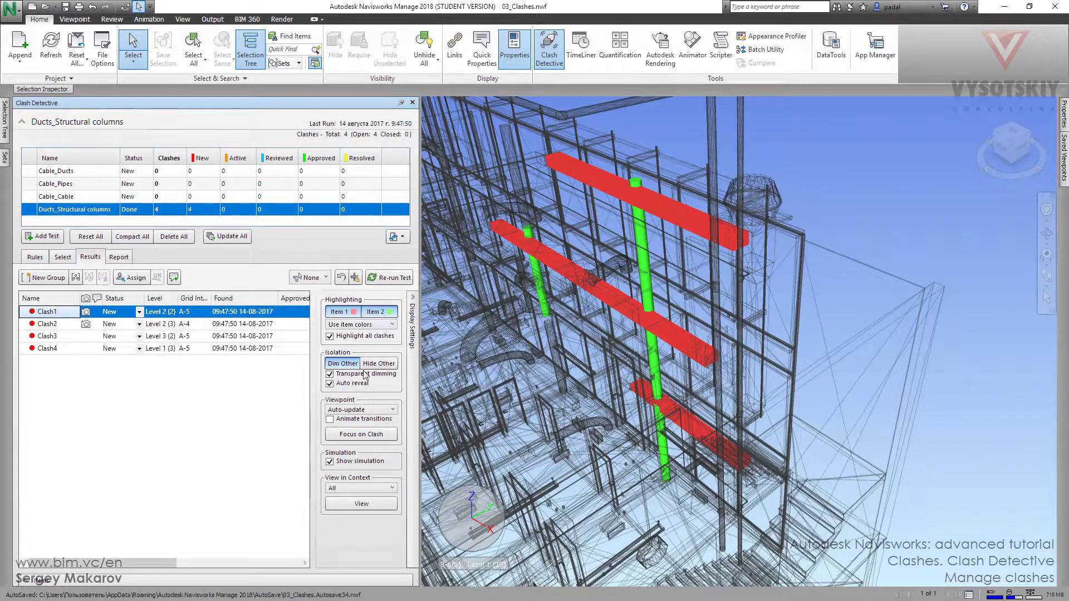
pyautogui.click(383, 364)
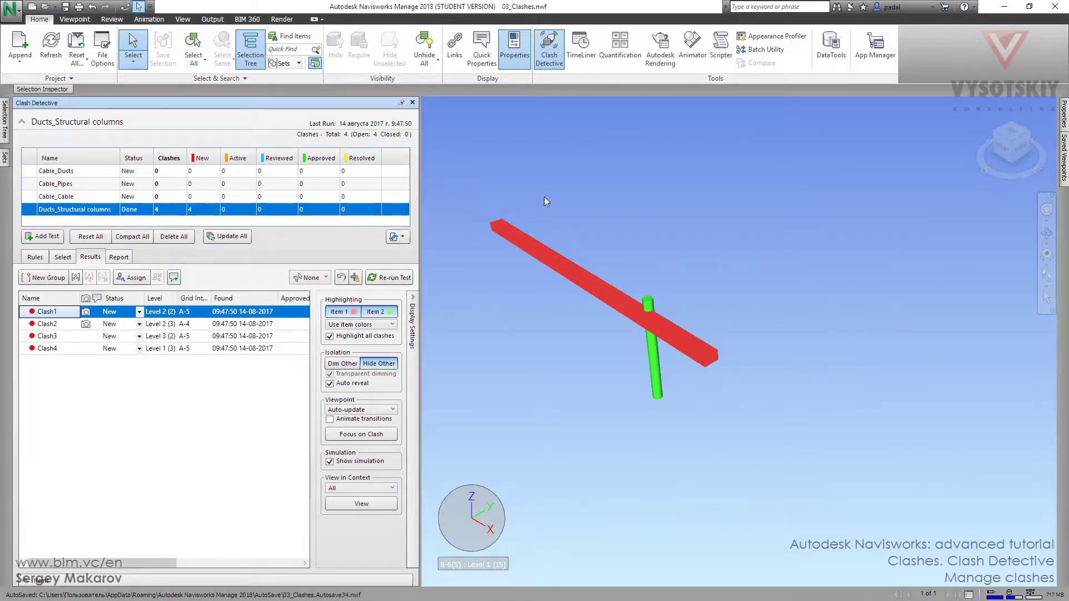
pyautogui.click(341, 364)
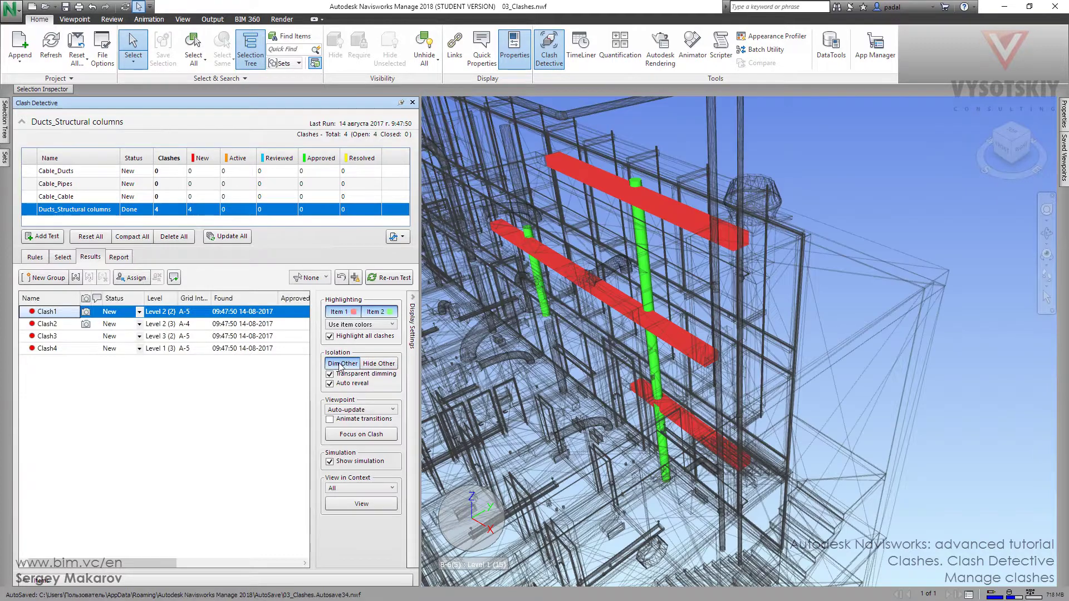
pyautogui.click(58, 325)
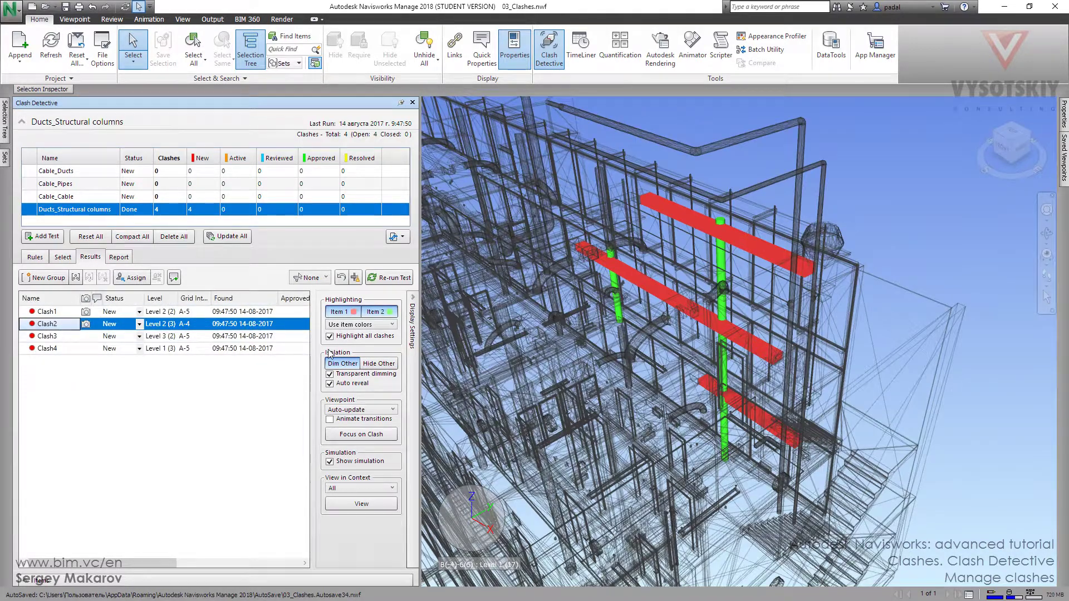
pyautogui.click(379, 364)
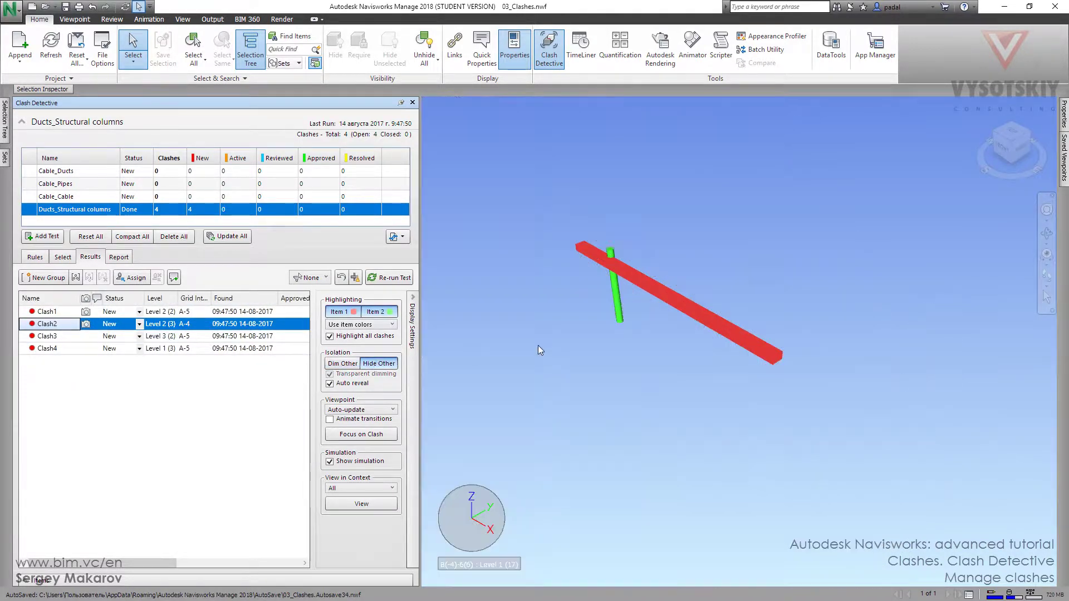
pyautogui.click(346, 363)
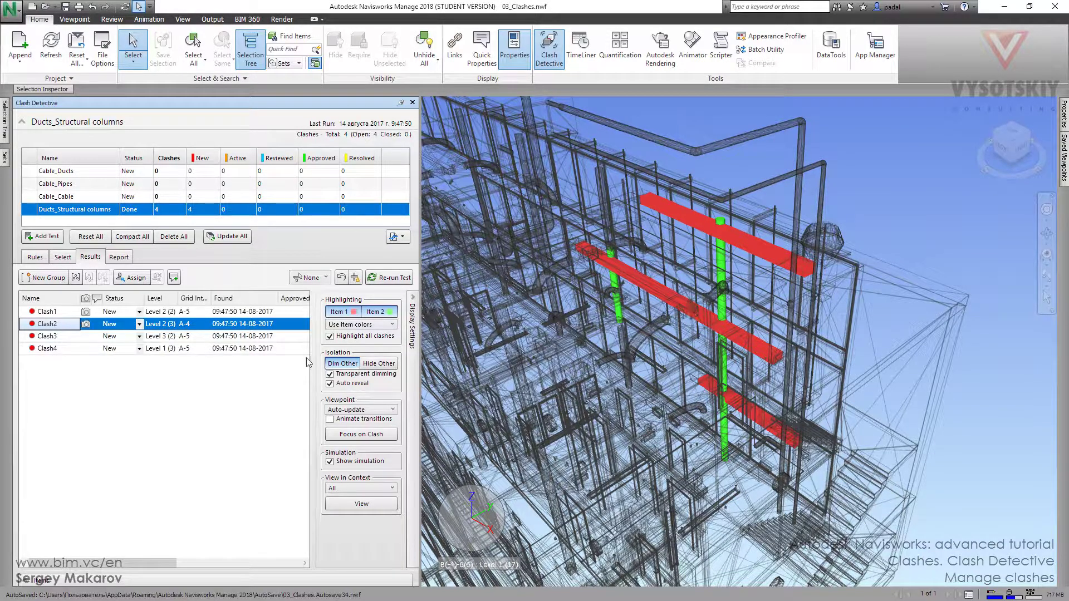
# Group Clash1 and Clash2 together and name the new clash group 1.
pyautogui.click(54, 313)
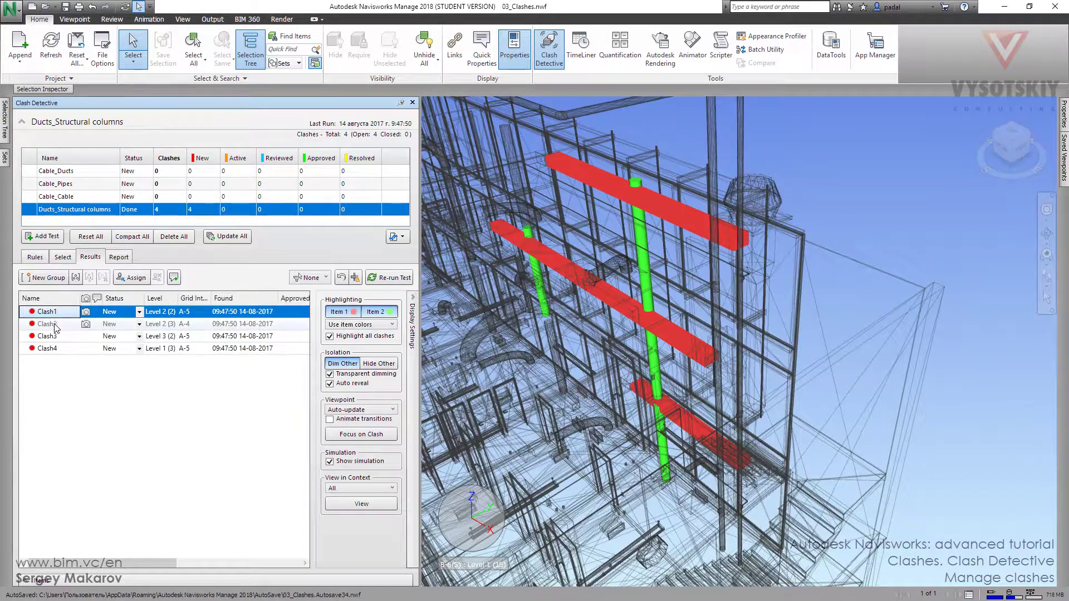
pyautogui.keyDown('shift'); pyautogui.click(57, 325); pyautogui.keyUp('shift')
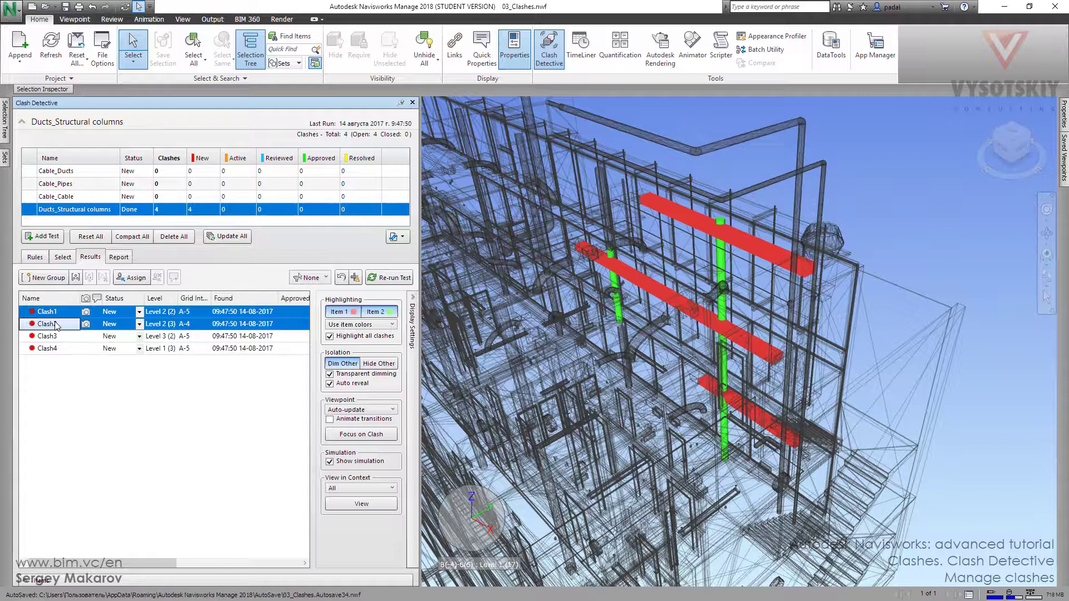
pyautogui.rightClick(57, 315)
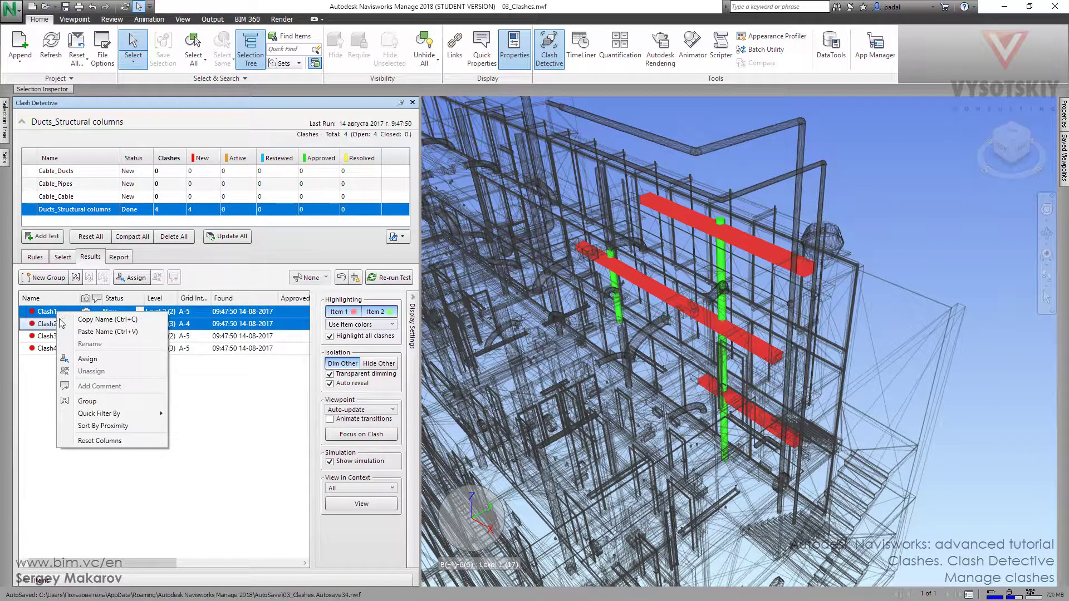
pyautogui.click(86, 400)
pyautogui.click(71, 312)
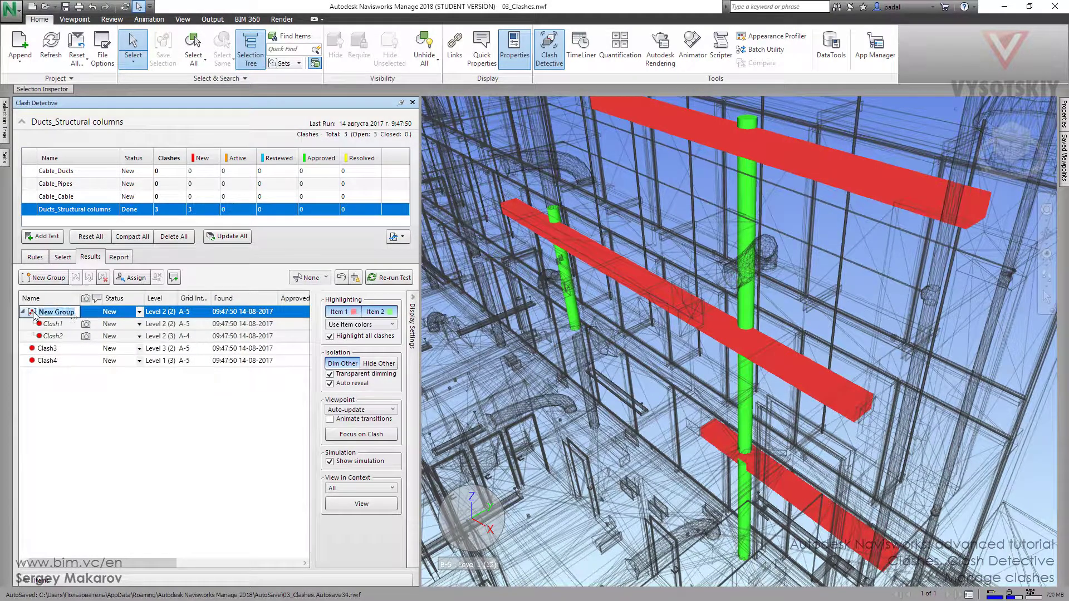
pyautogui.write('1')
pyautogui.press('Return')
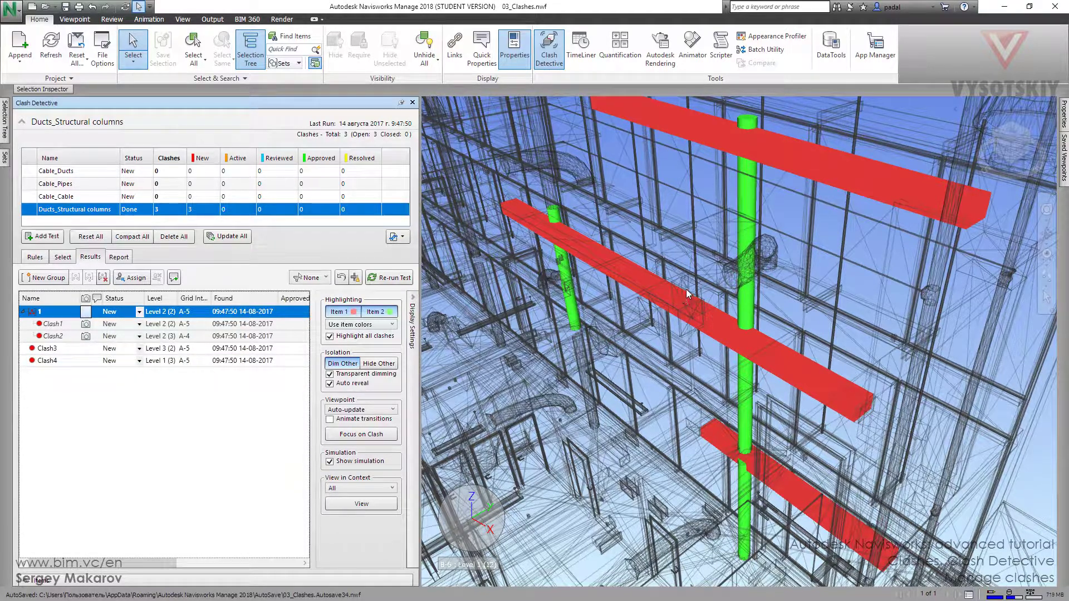
# Move the middle clashing duct left and down, away from the structural columns.
pyautogui.click(630, 271)
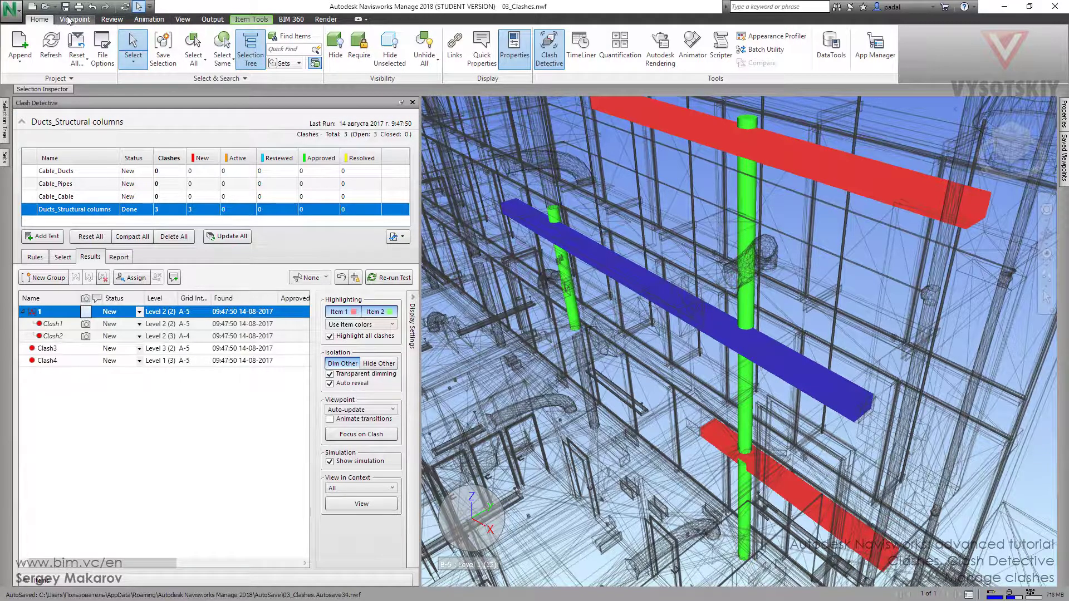
pyautogui.click(251, 20)
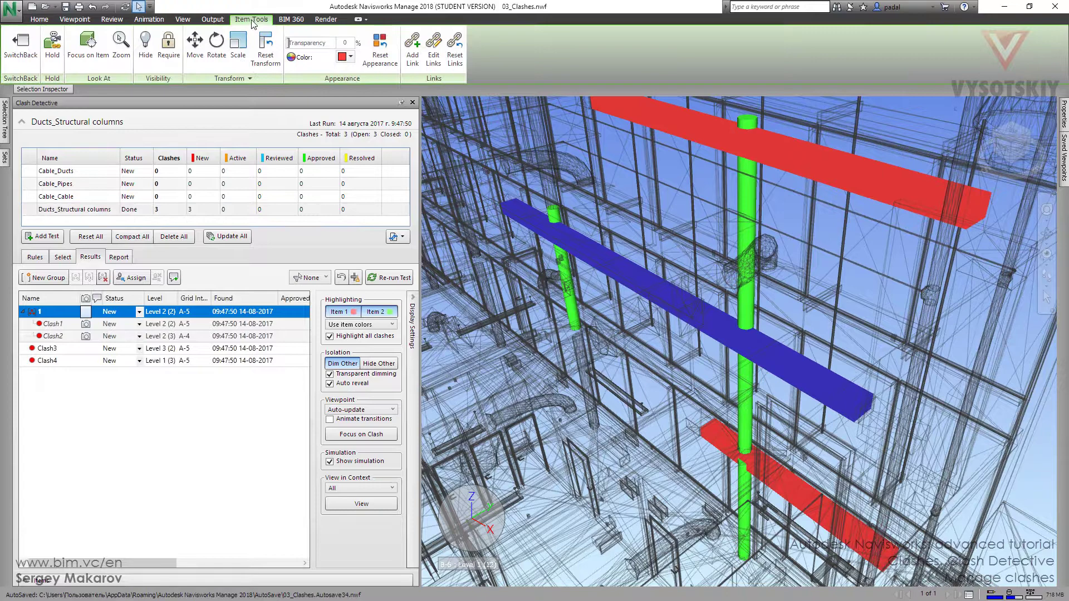
pyautogui.click(195, 49)
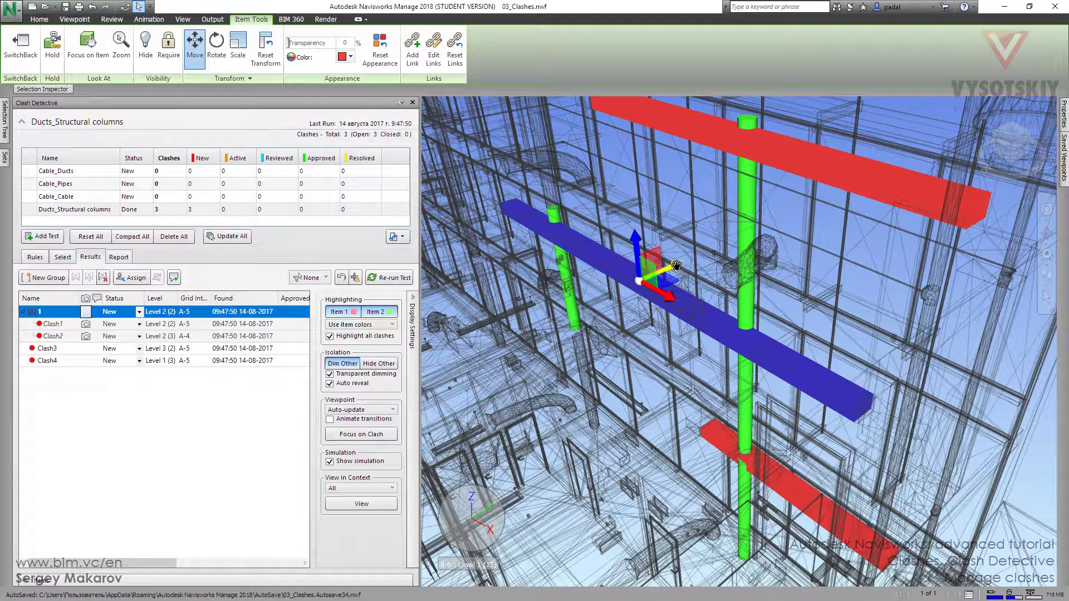
pyautogui.moveTo(677, 263); pyautogui.dragTo(645, 276)
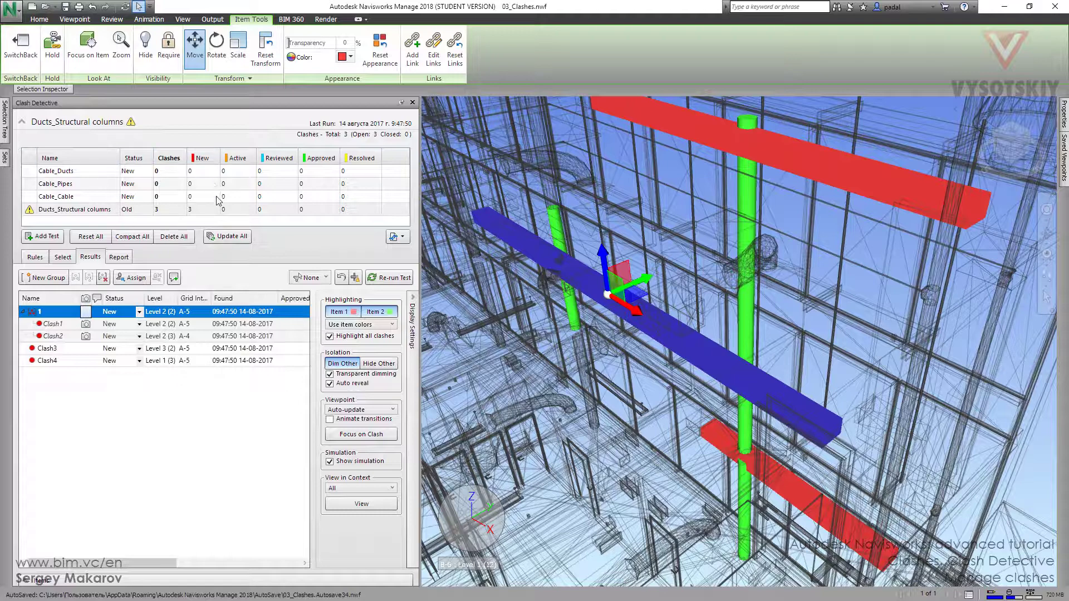
# Update all tests, inspect the now Resolved Clash1 and Clash2, and deselect the duct.
pyautogui.click(231, 238)
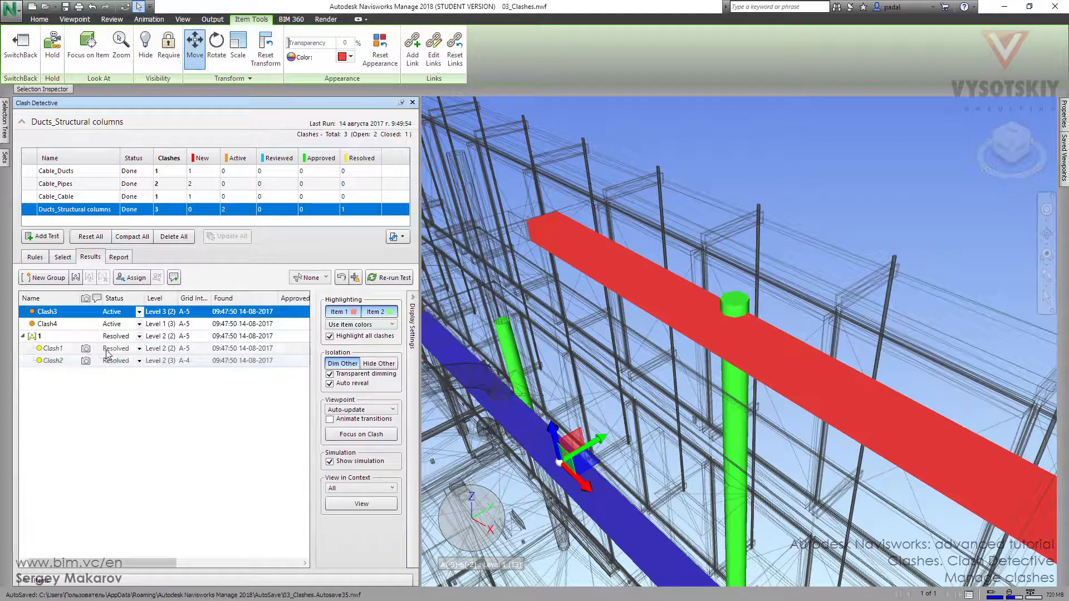
pyautogui.click(127, 351)
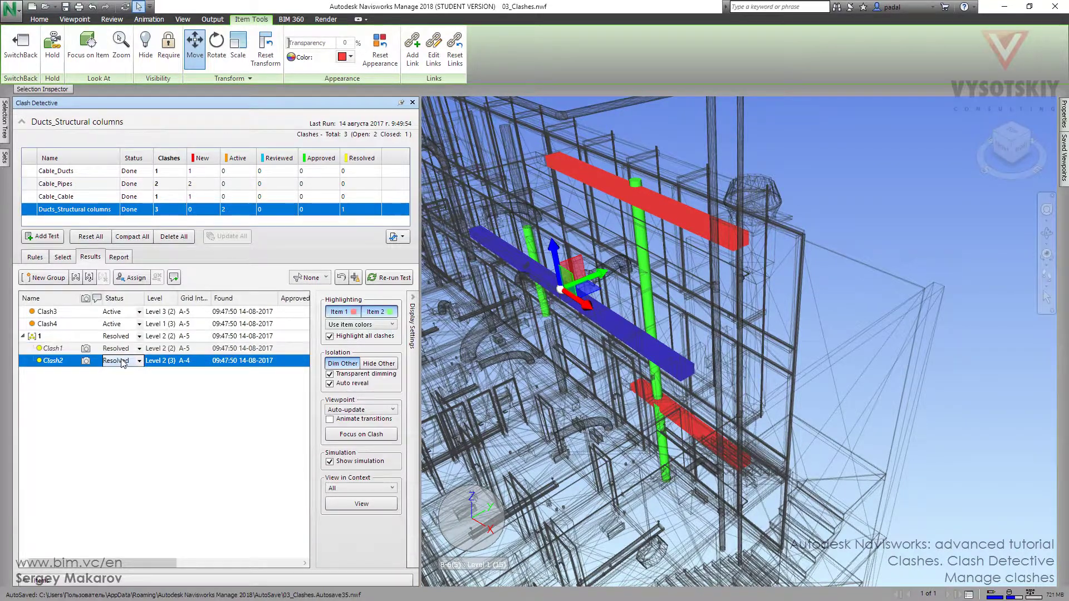
pyautogui.click(123, 362)
pyautogui.click(497, 322)
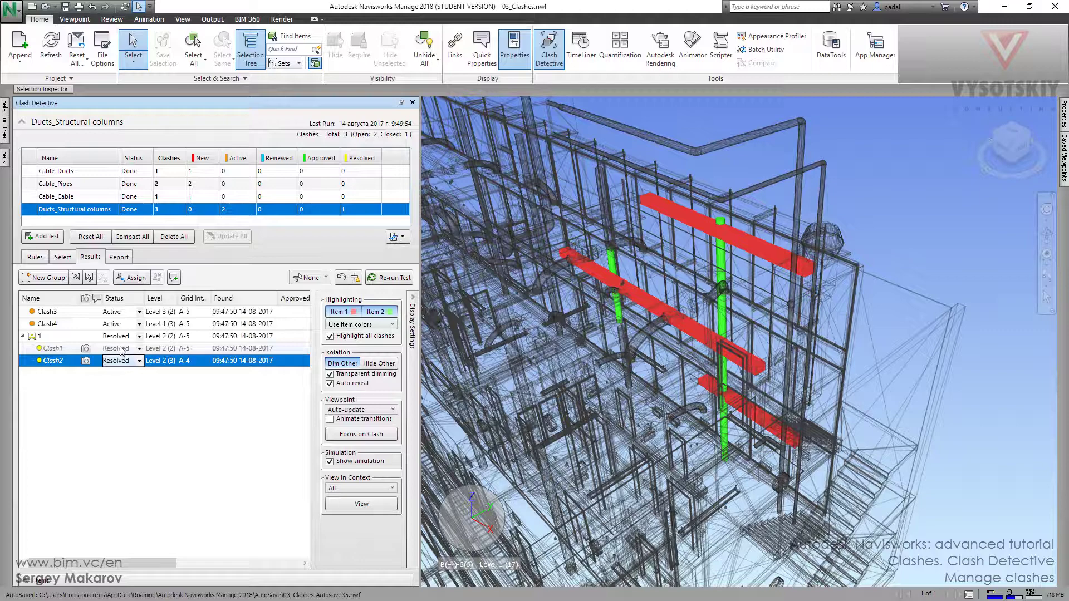
# Compact the test to remove the resolved clash group.
pyautogui.click(355, 278)
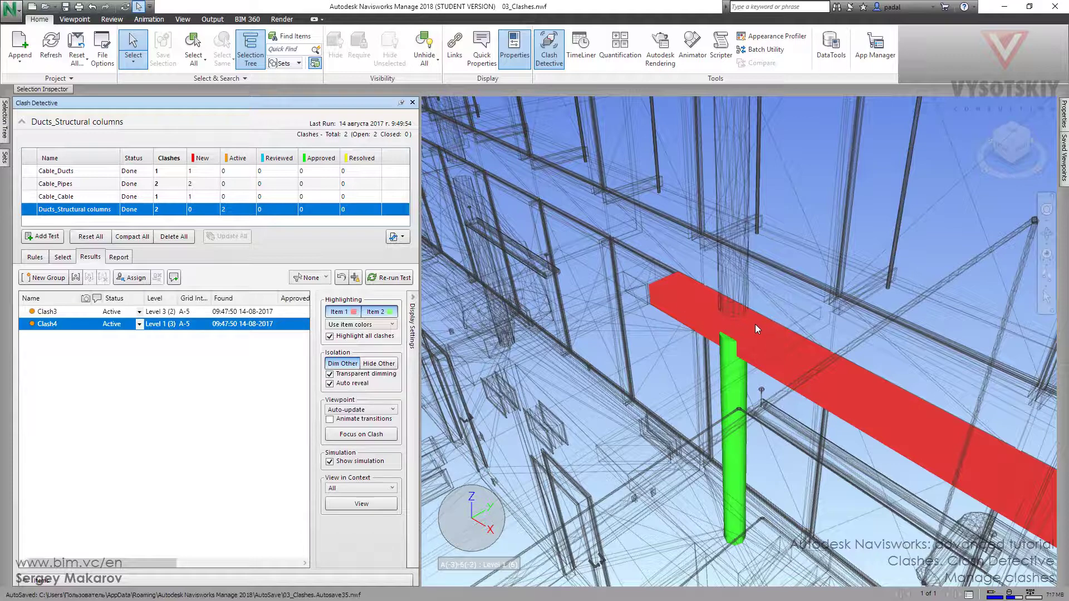
# Reset and re-run the Ducts_Structural columns test twice to regenerate its results.
pyautogui.click(342, 278)
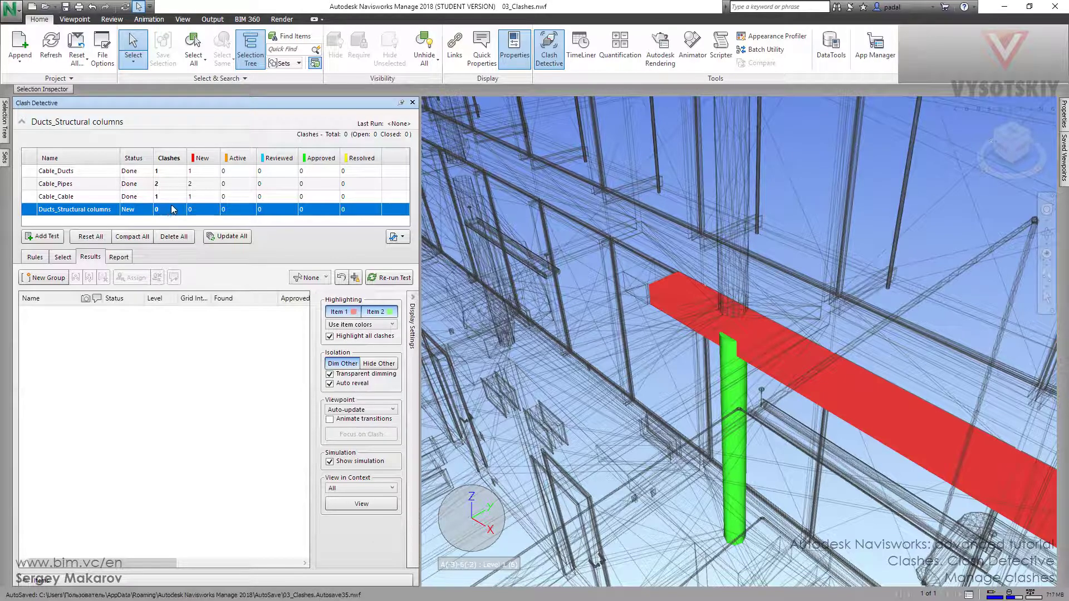
pyautogui.click(388, 277)
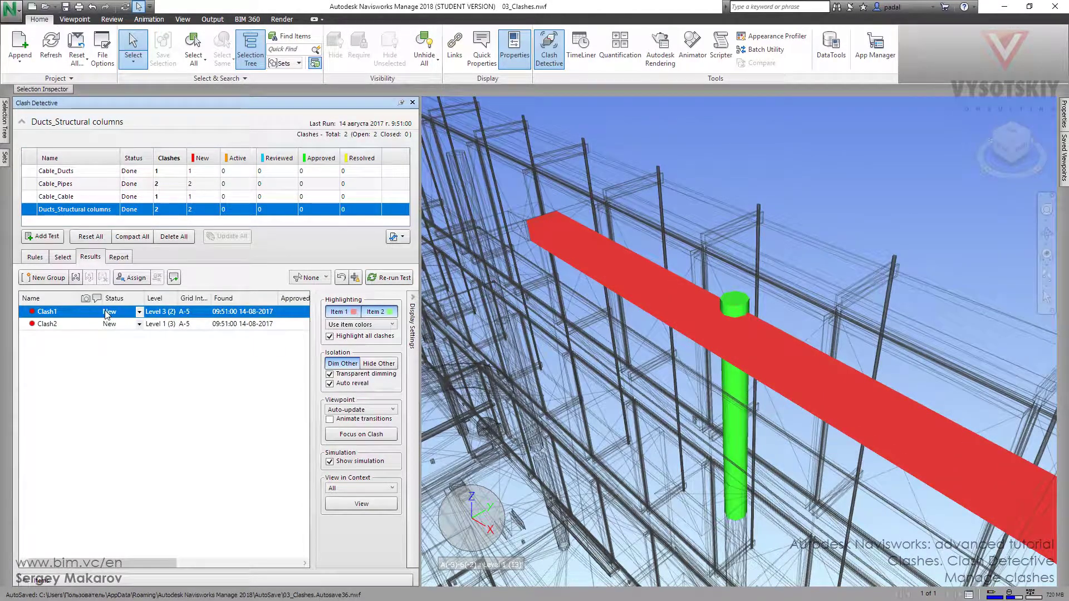
pyautogui.click(399, 282)
pyautogui.click(342, 279)
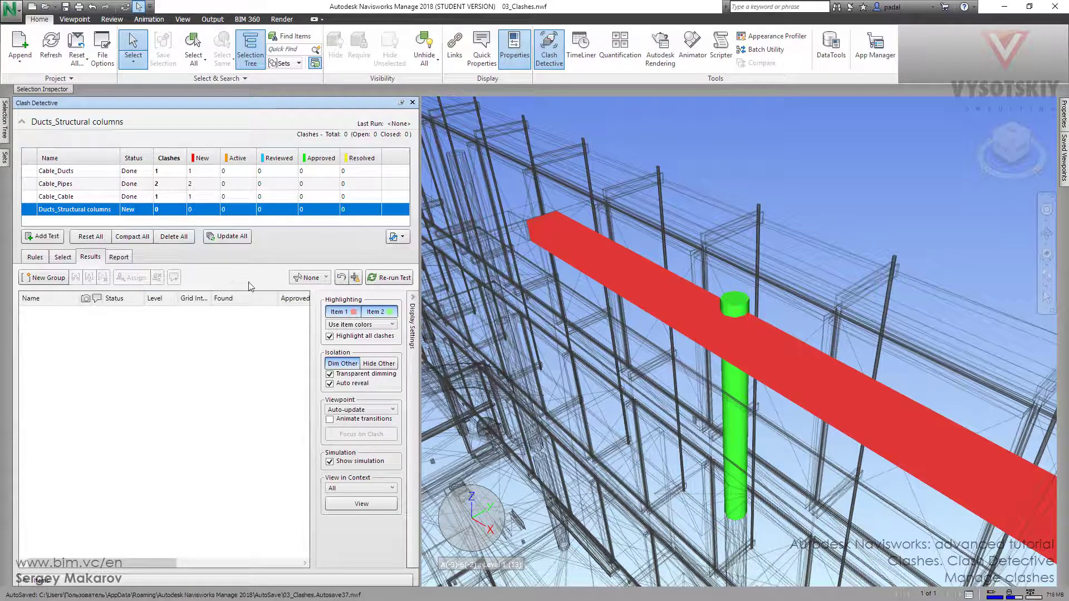
pyautogui.click(394, 278)
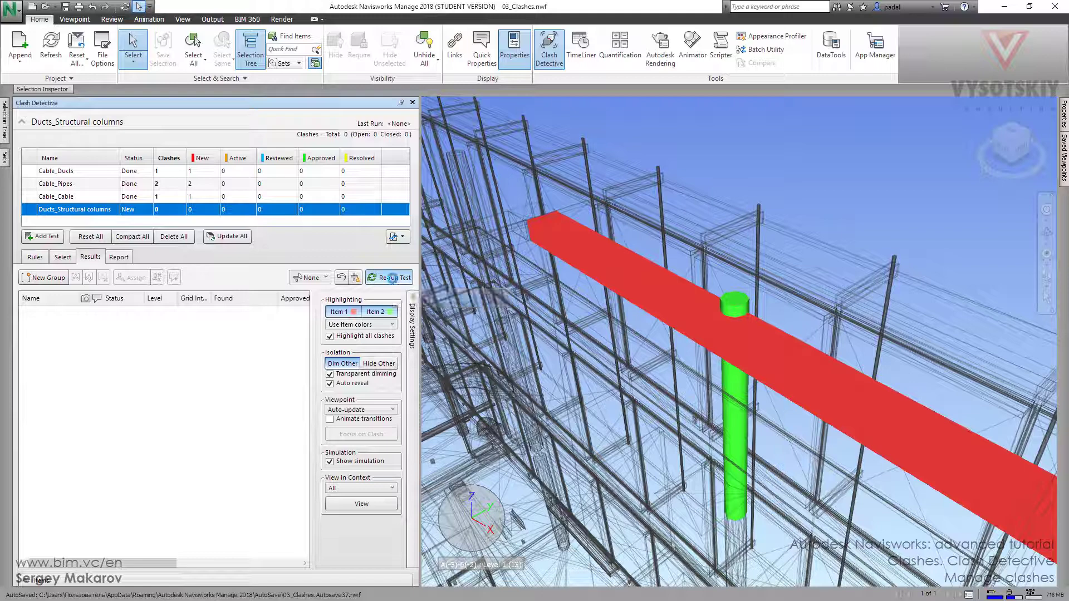